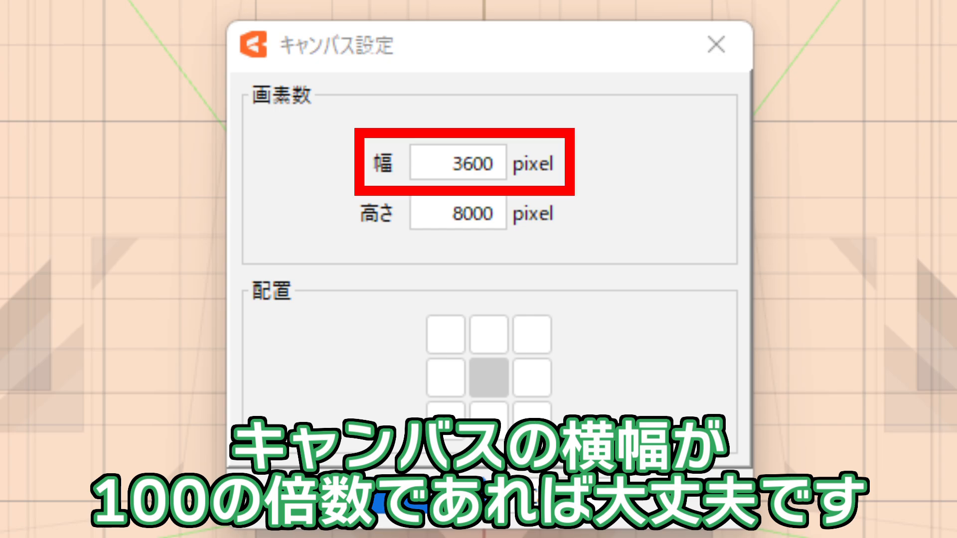
Step: Preview the head's turning by setting 角度 Y to -30 and sweeping 角度 X from 30 to -30
drag(104, 311, 66, 333)
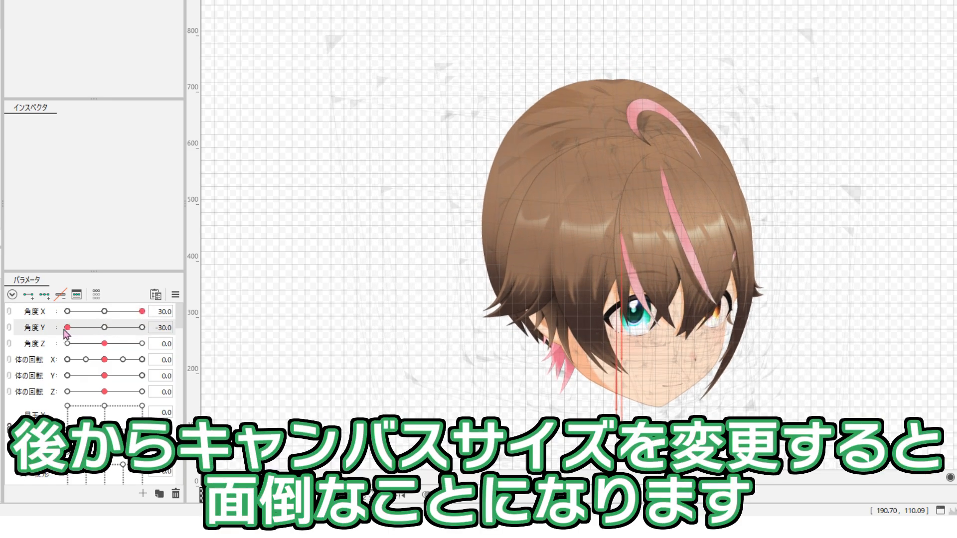
drag(142, 311, 67, 315)
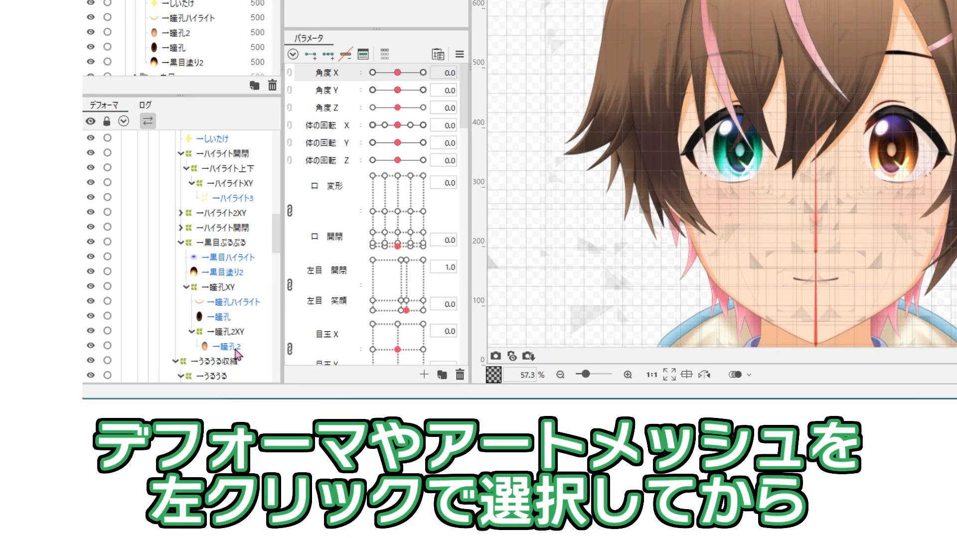
Step: Move the →瞳孔2 art mesh out of its →瞳孔2XY deformer to the Root level of the deformer hierarchy
click(196, 364)
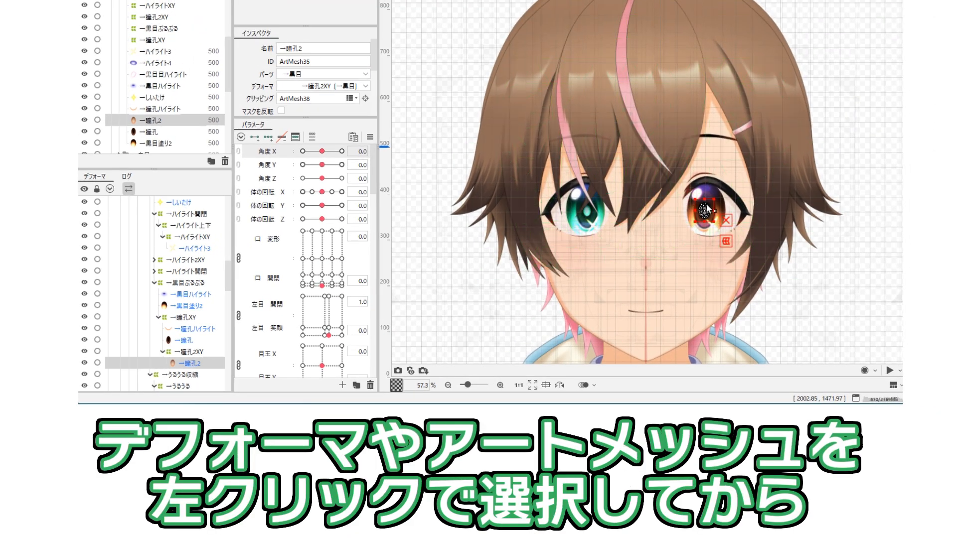
right_click(707, 210)
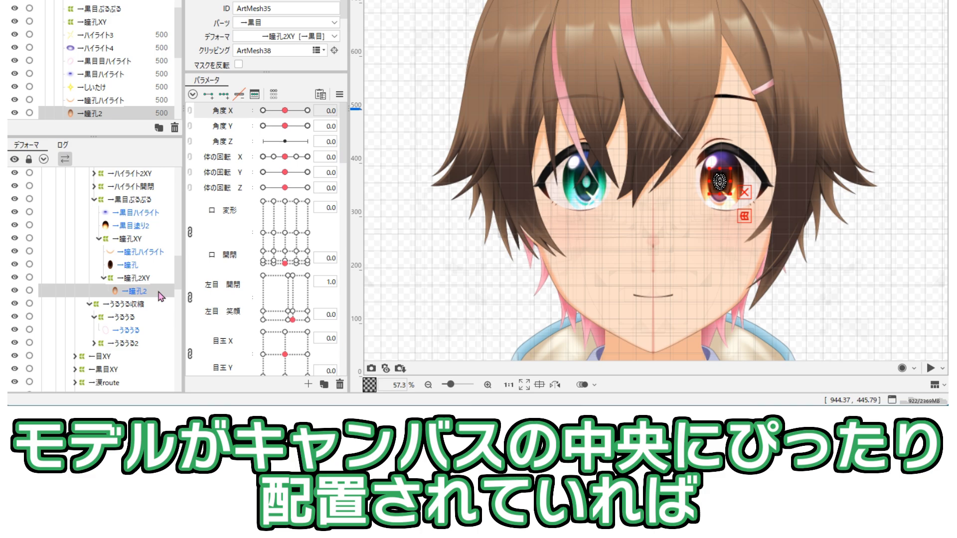
drag(160, 297, 158, 175)
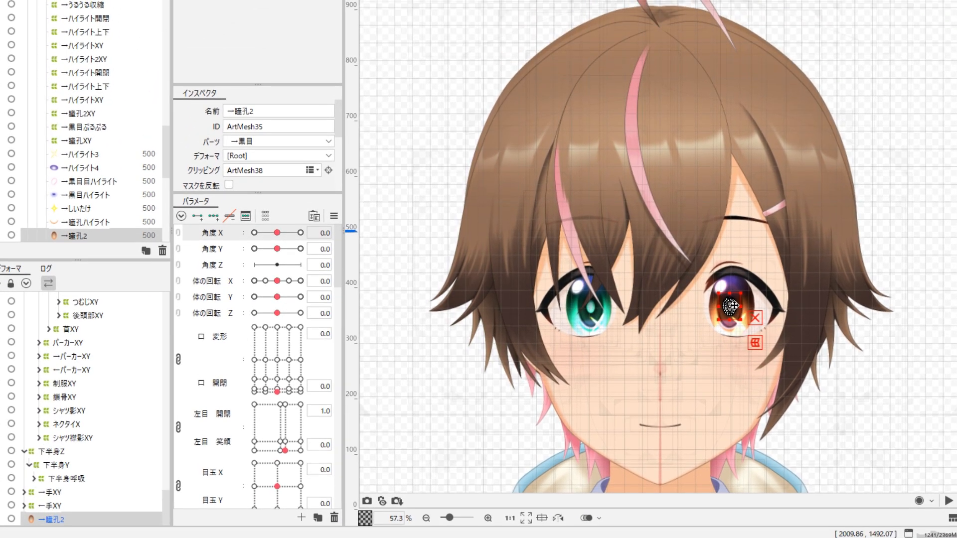
Step: Apply the flip command (反転) to the →瞳孔2 art mesh
right_click(736, 311)
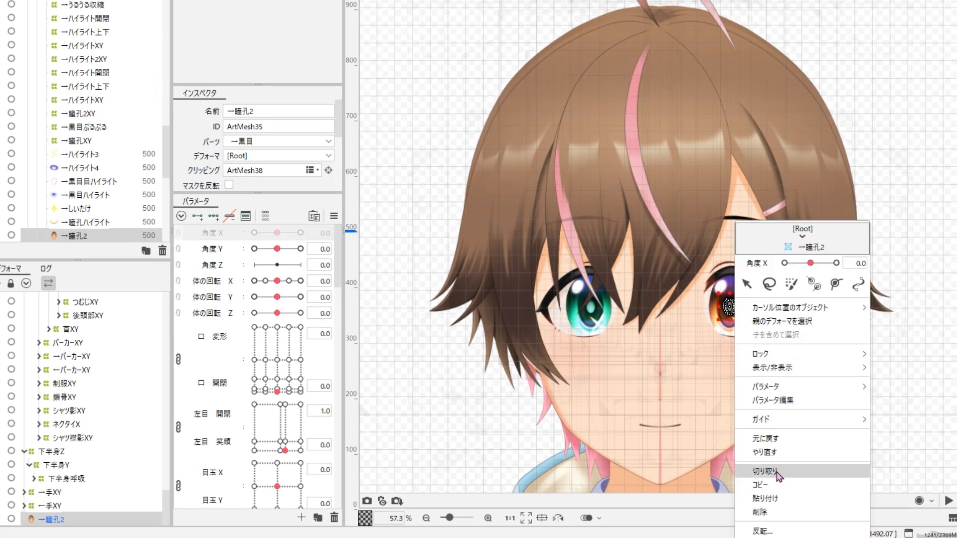
click(797, 531)
click(456, 319)
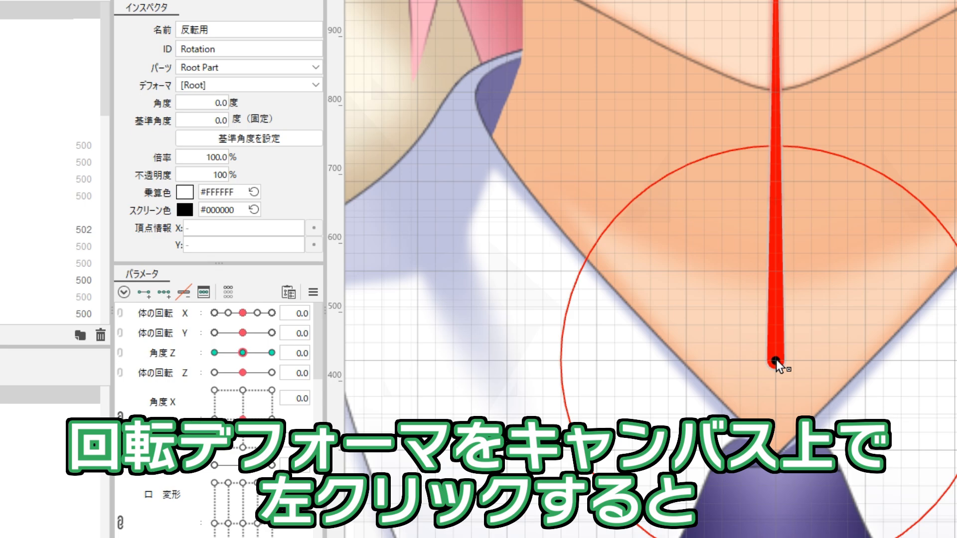
Step: Select the pivot of the 反転用 rotation deformer on the canvas to read its vertex coordinates
click(776, 360)
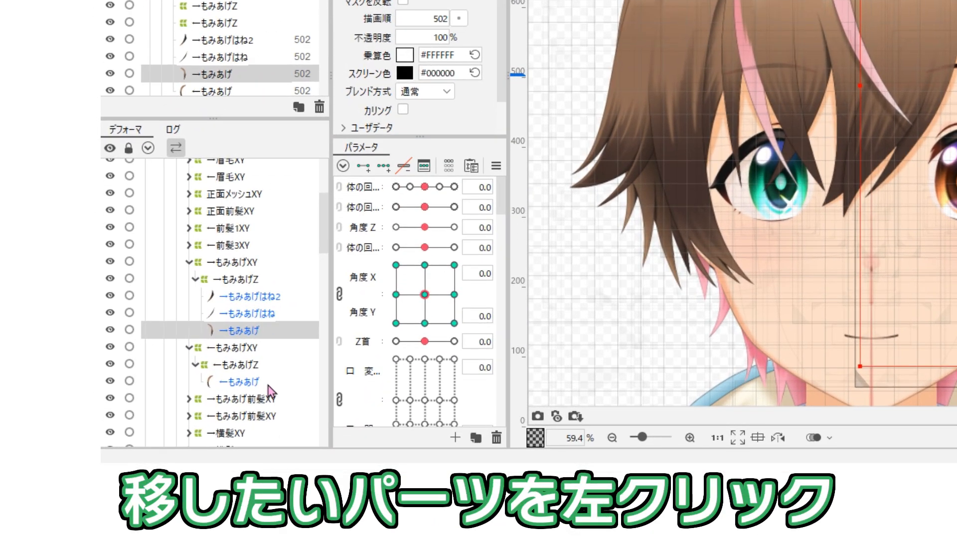
Step: Open the ←もみあげ art mesh for manual mesh editing and delete all of its existing mesh vertices
click(268, 385)
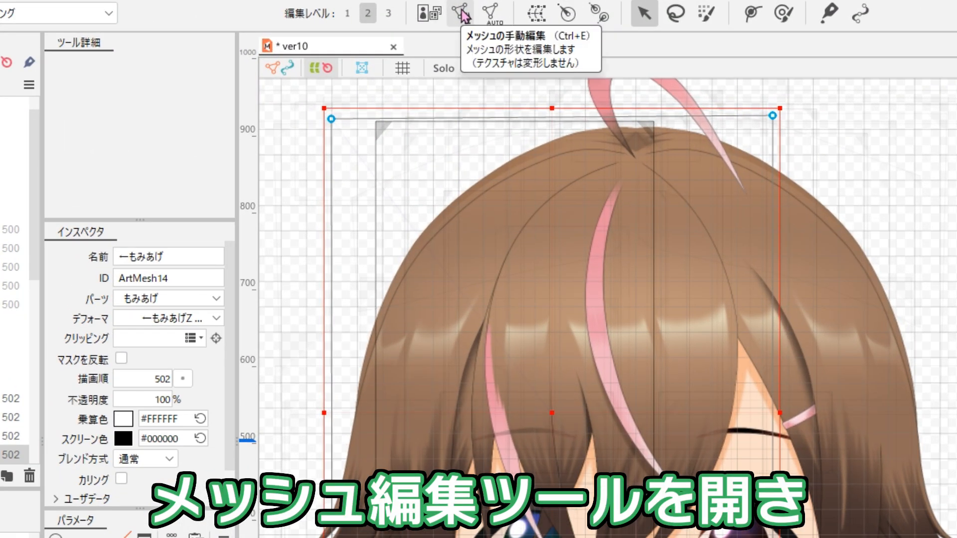
click(458, 10)
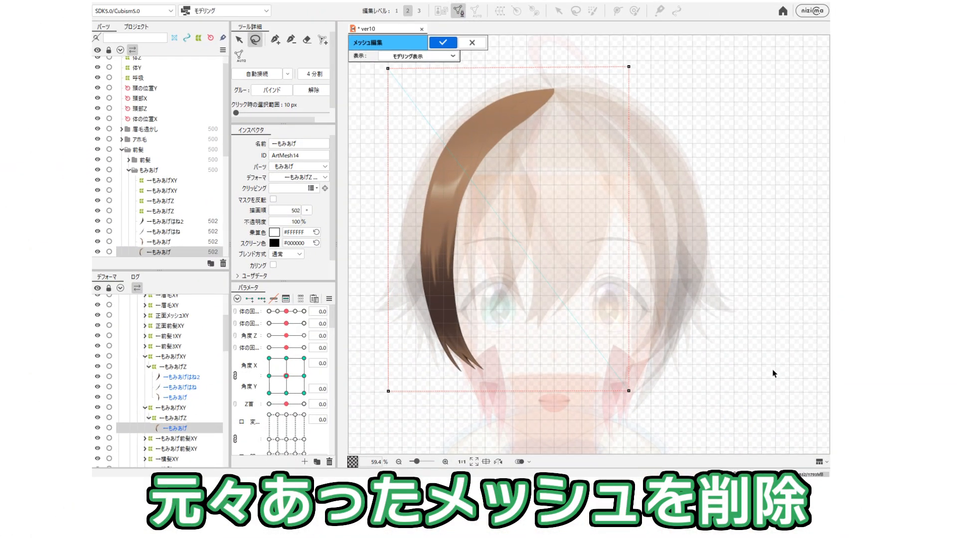
mouse_move(731, 412)
mouse_down()
mouse_move(256, 269)
mouse_move(568, 11)
mouse_up()
key(Delete)
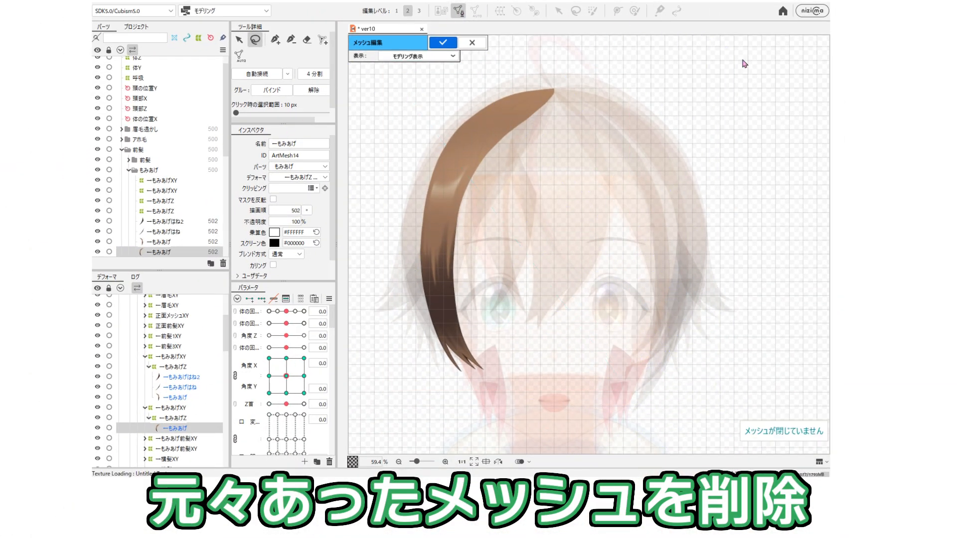
Step: Paste the copied sidelock mesh and flip it horizontally onto the ←もみあげ hair, then select its lower vertices
key(ctrl+v)
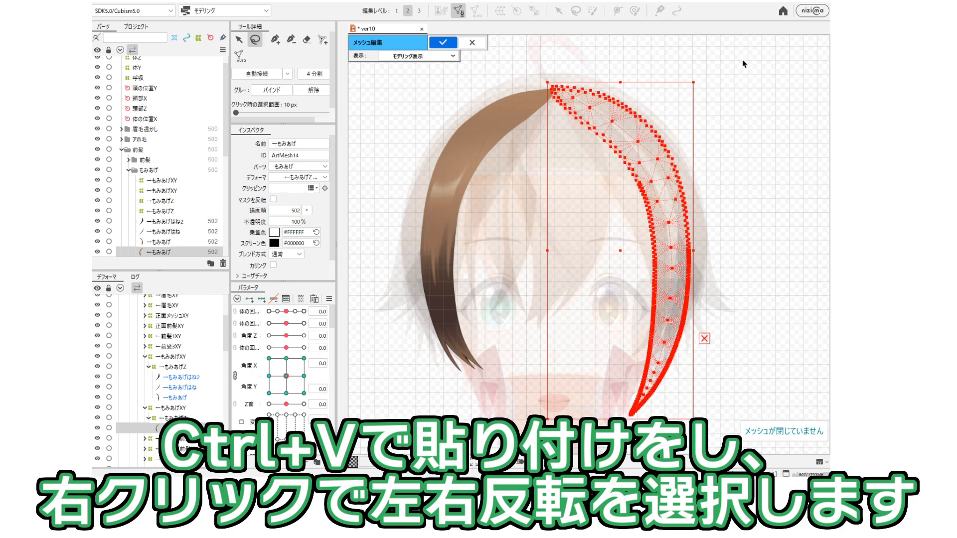
right_click(661, 168)
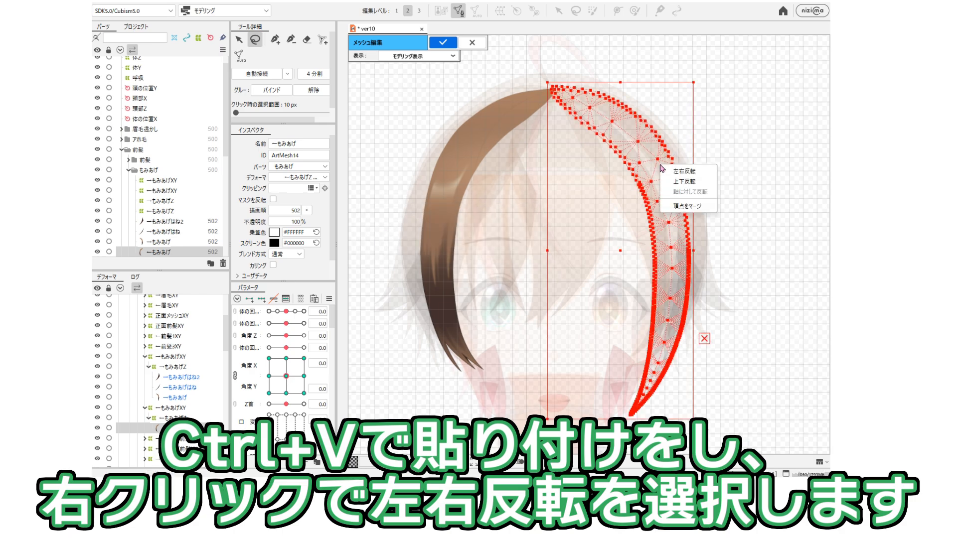
click(671, 171)
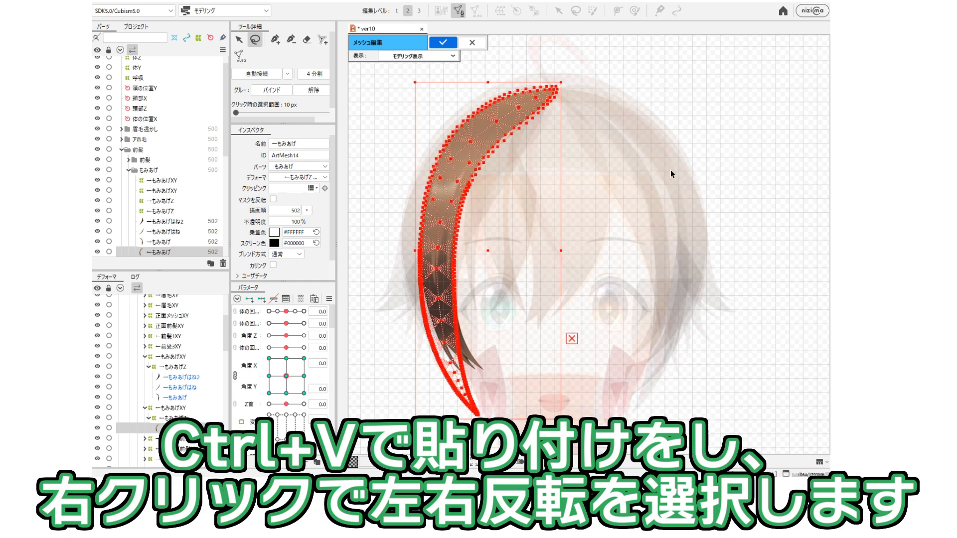
click(671, 169)
mouse_move(617, 328)
mouse_down()
mouse_move(385, 378)
mouse_move(373, 299)
mouse_move(395, 253)
mouse_move(433, 241)
mouse_move(497, 250)
mouse_up()
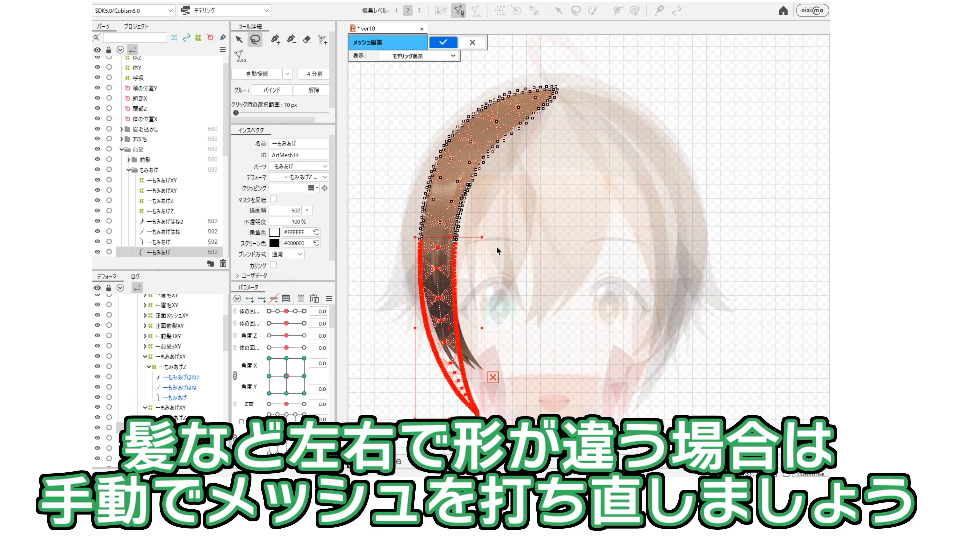
click(496, 246)
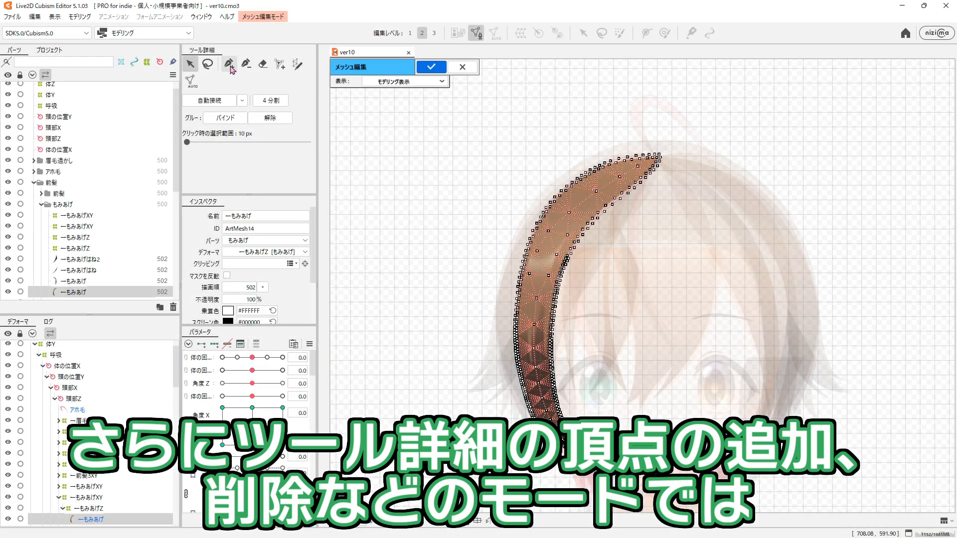
Step: Switch mesh editing to adding vertices and enable mirror editing (ミラー編集)
click(231, 68)
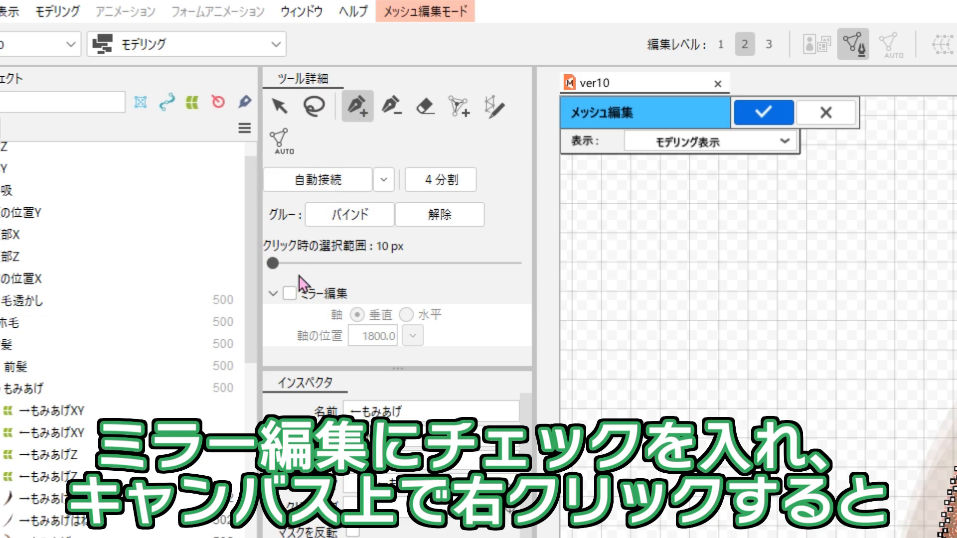
click(290, 294)
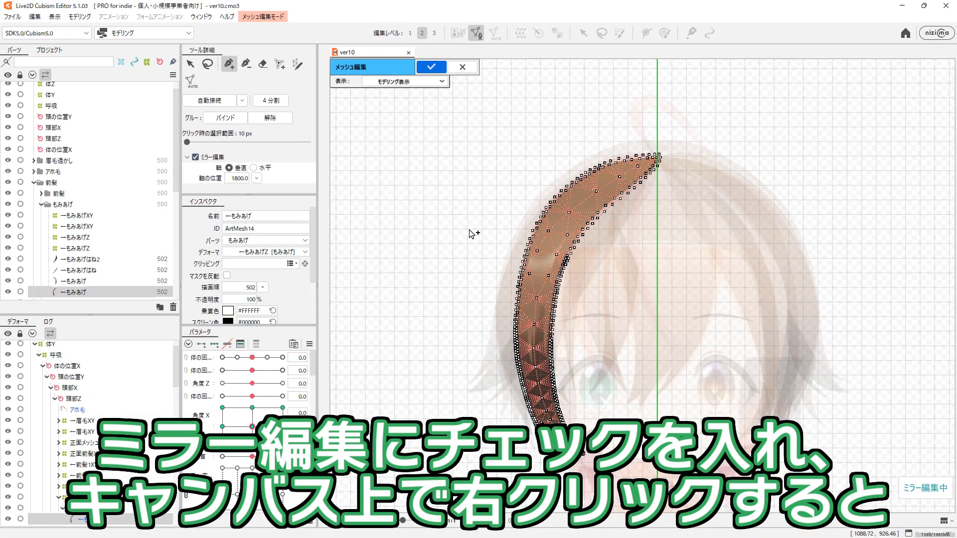
right_click(902, 439)
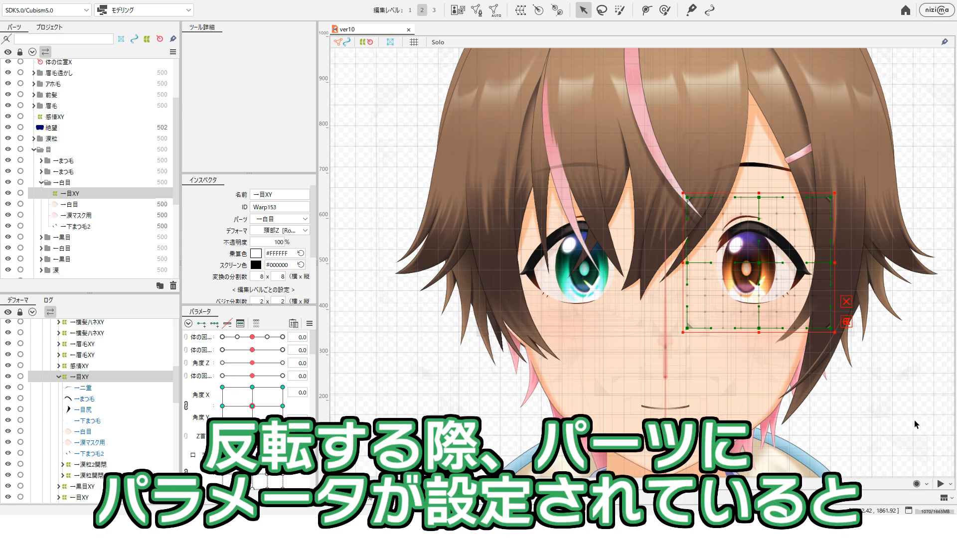
Step: Flip the →目XY warp deformer horizontally, including its 角度 X parameter
right_click(762, 256)
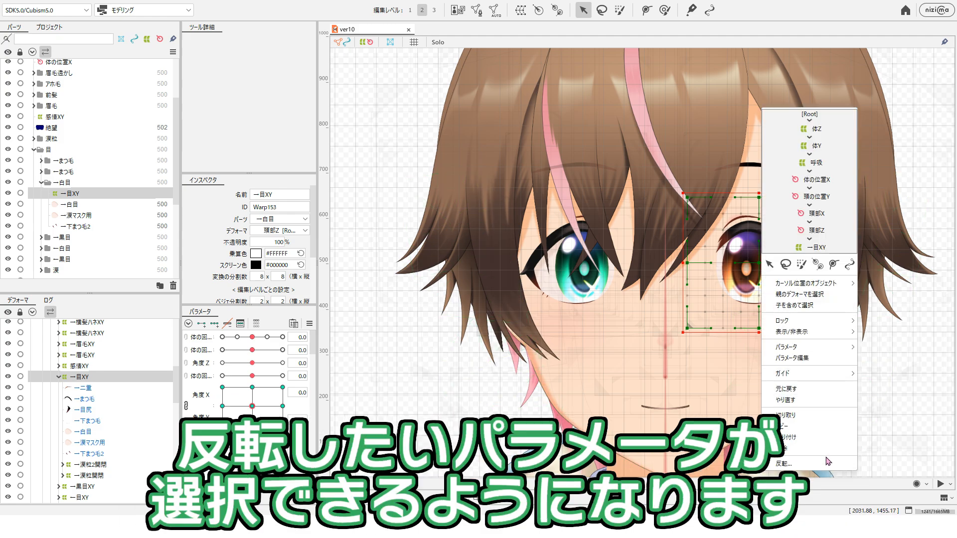
click(797, 463)
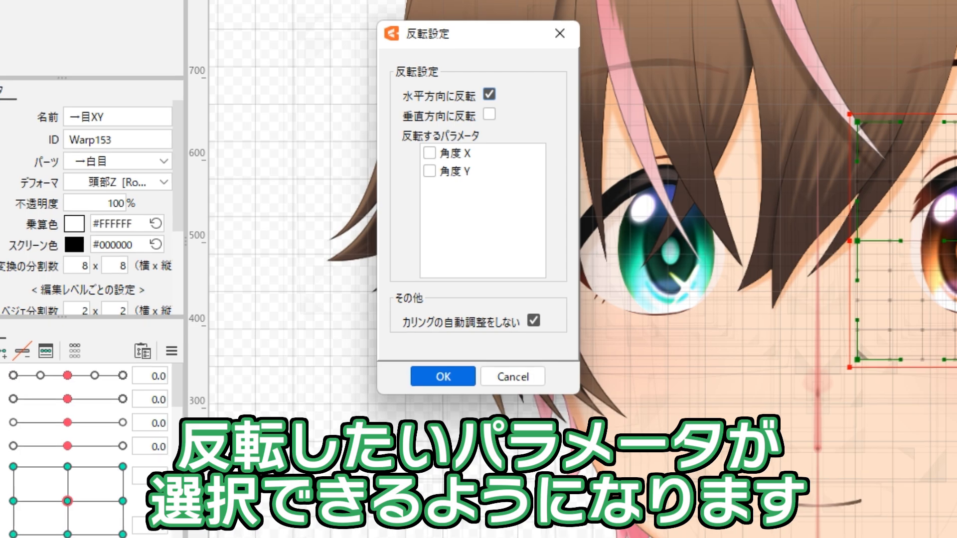
click(429, 153)
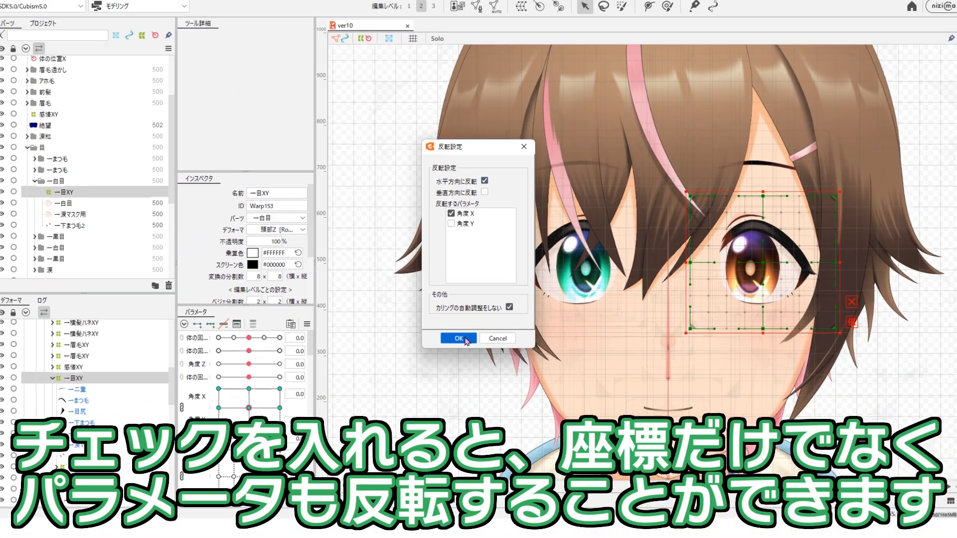
click(442, 376)
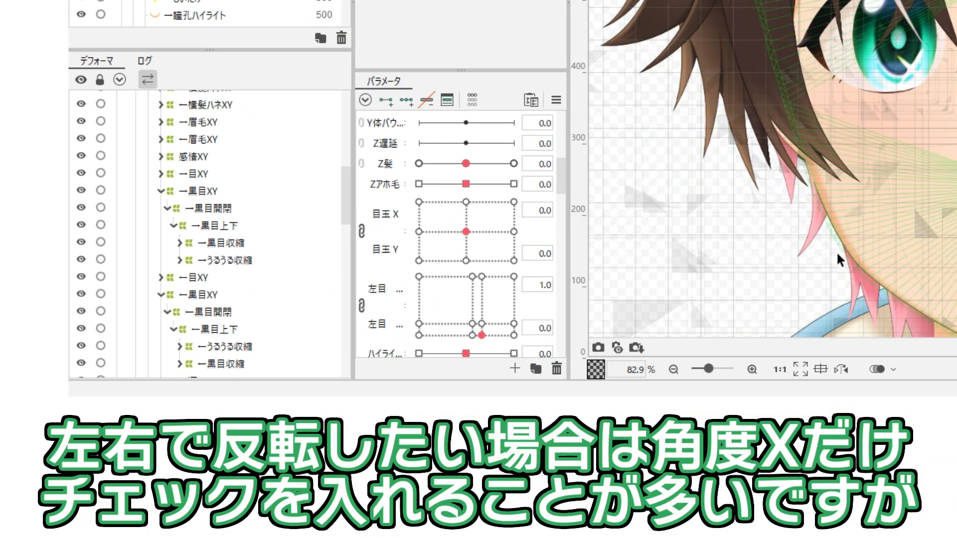
Step: Duplicate the →黒目上下 warp deformer by copy and paste and place the copy directly under 頭部Z
click(245, 227)
right_click(245, 227)
click(274, 293)
right_click(266, 232)
click(314, 316)
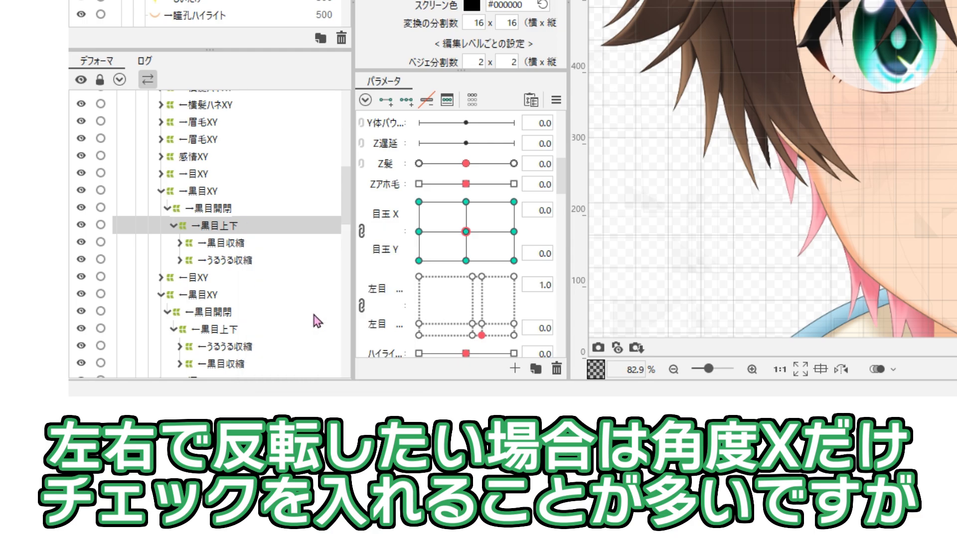
drag(293, 231, 277, 287)
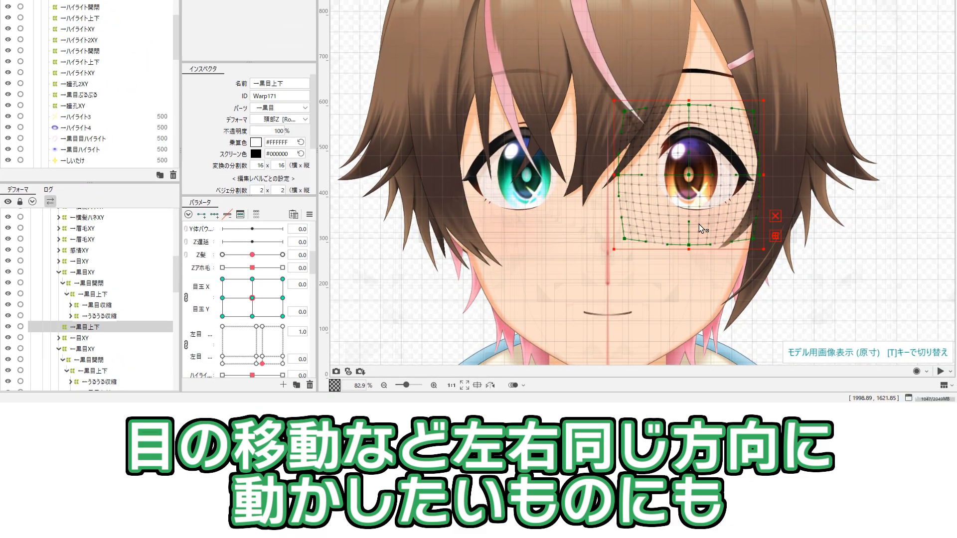
Step: Flip the copied →黒目上下 deformer horizontally, including its 角度 X and 目玉 X parameters
right_click(705, 226)
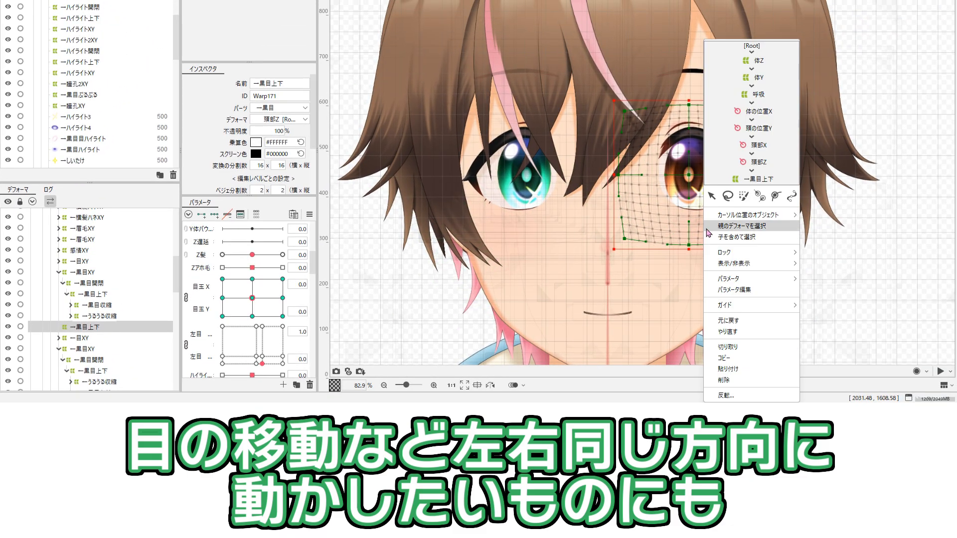
click(745, 396)
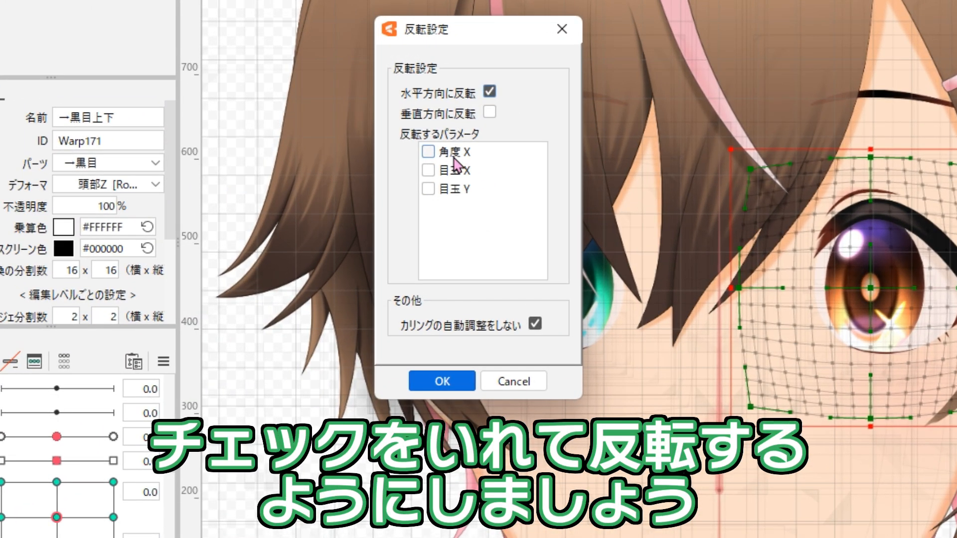
click(451, 101)
click(454, 172)
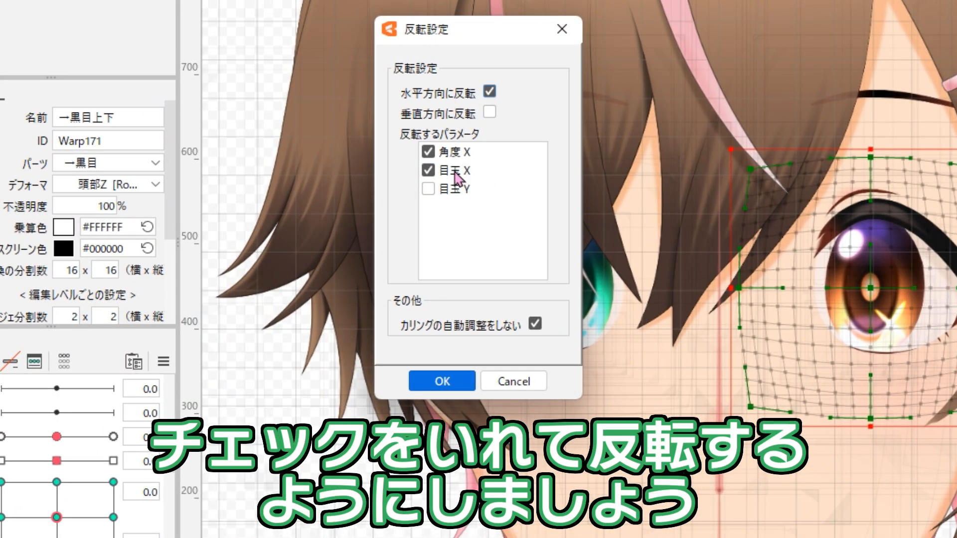
click(442, 381)
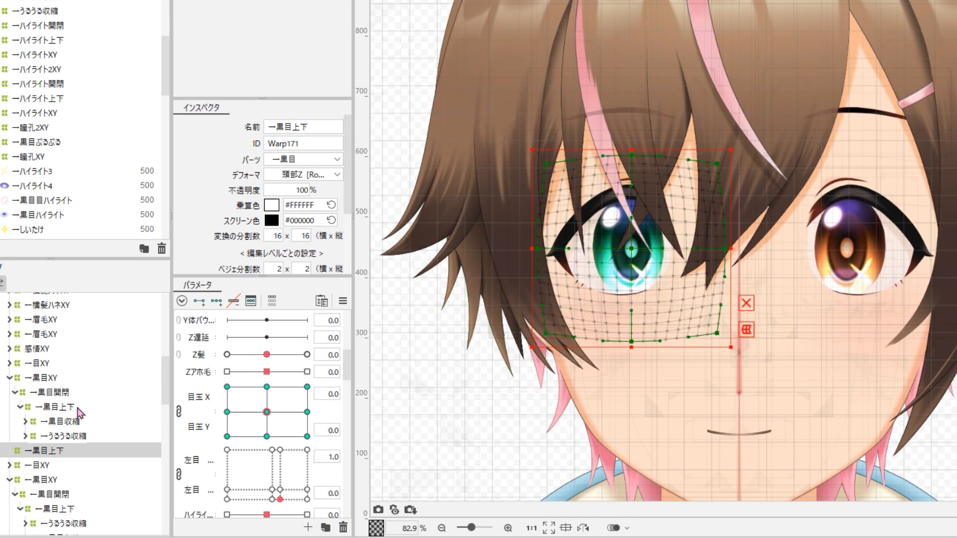
Step: Select the original →黒目上下 deformer together with the flipped copy and preview both by moving 目玉 X and 目玉 Y off centre
ctrl+click(77, 409)
drag(267, 412, 344, 456)
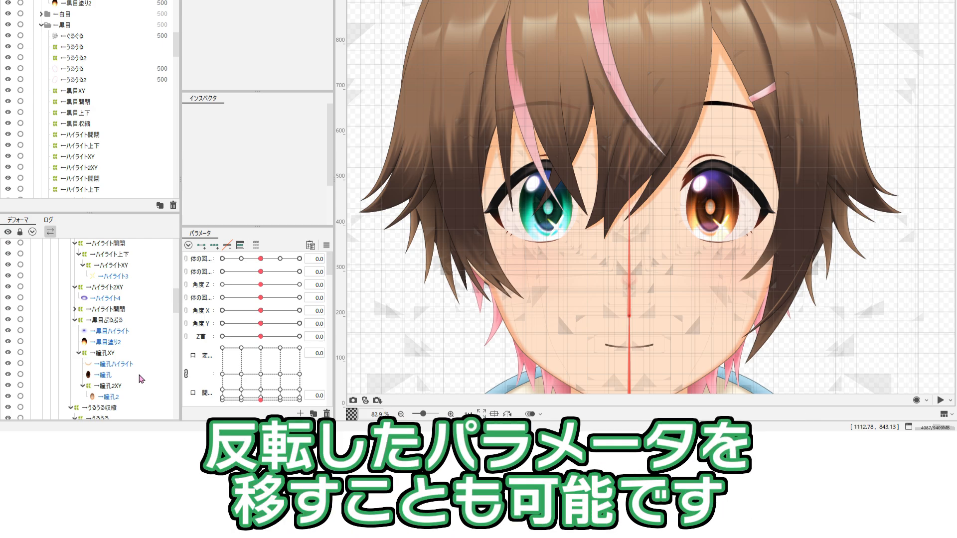
Step: Duplicate the →瞳孔 art mesh by copy and paste and place the copy directly under 頭部Z
click(141, 379)
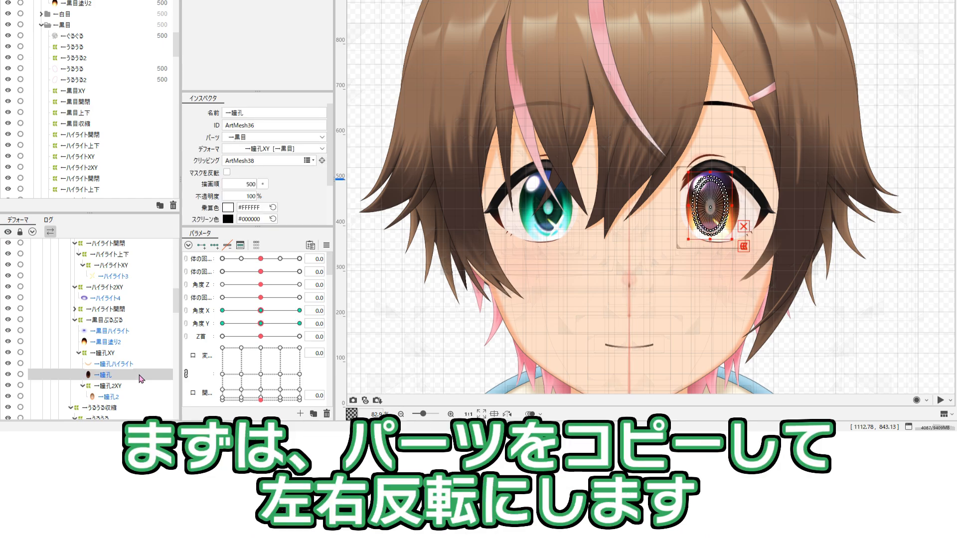
right_click(141, 378)
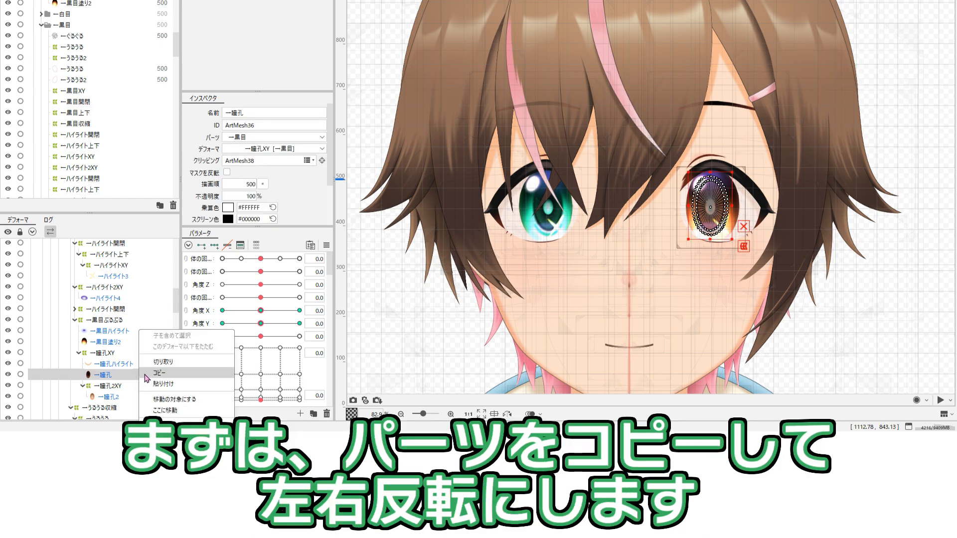
right_click(138, 378)
click(159, 383)
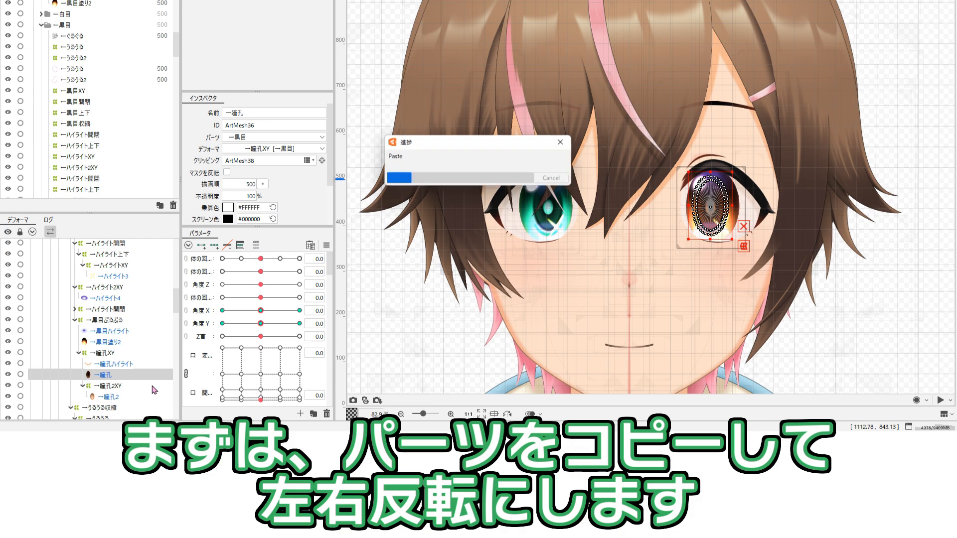
scroll(136, 350, down, 3)
drag(119, 306, 113, 379)
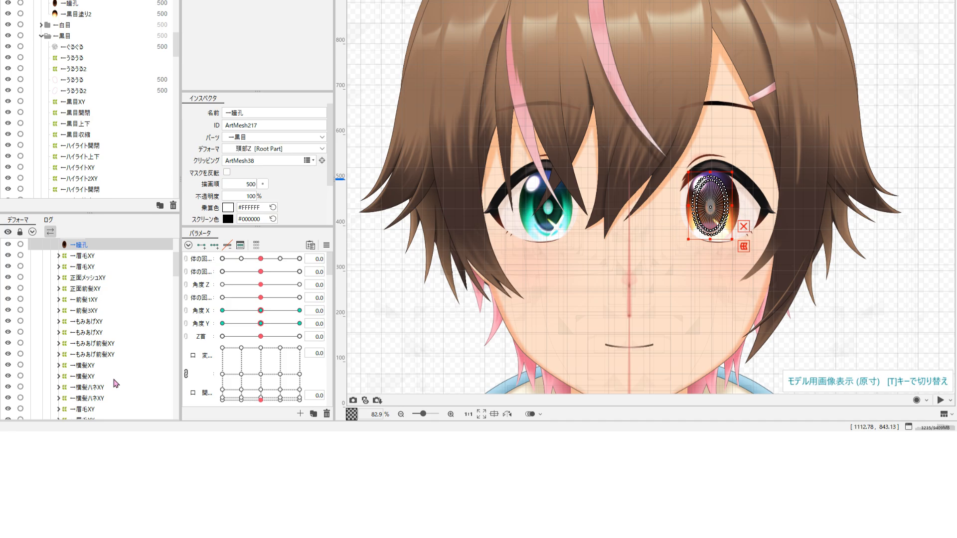
Step: Flip the copied 瞳孔 art mesh horizontally, including its 角度 X parameter, and place it inside the green eye's 瞳孔XY deformer
right_click(705, 209)
click(740, 421)
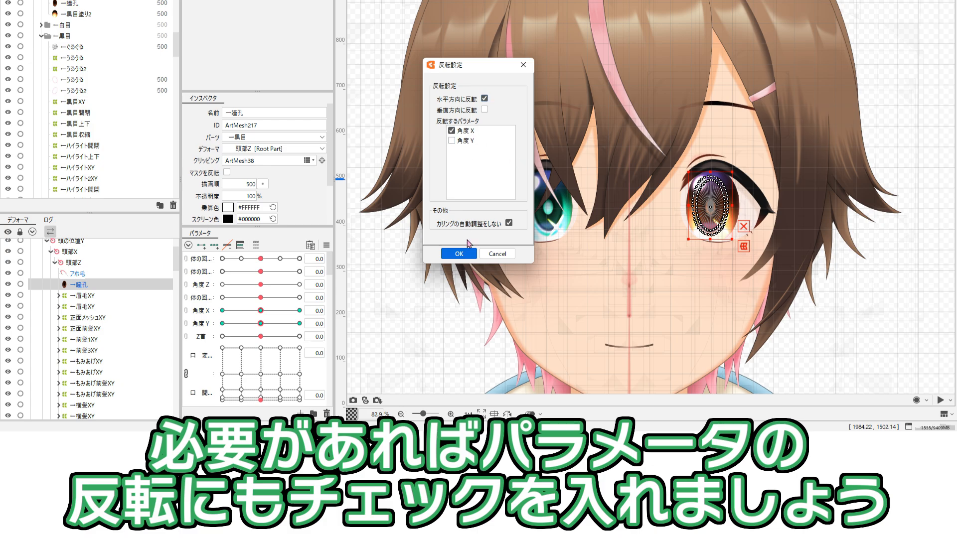
click(466, 254)
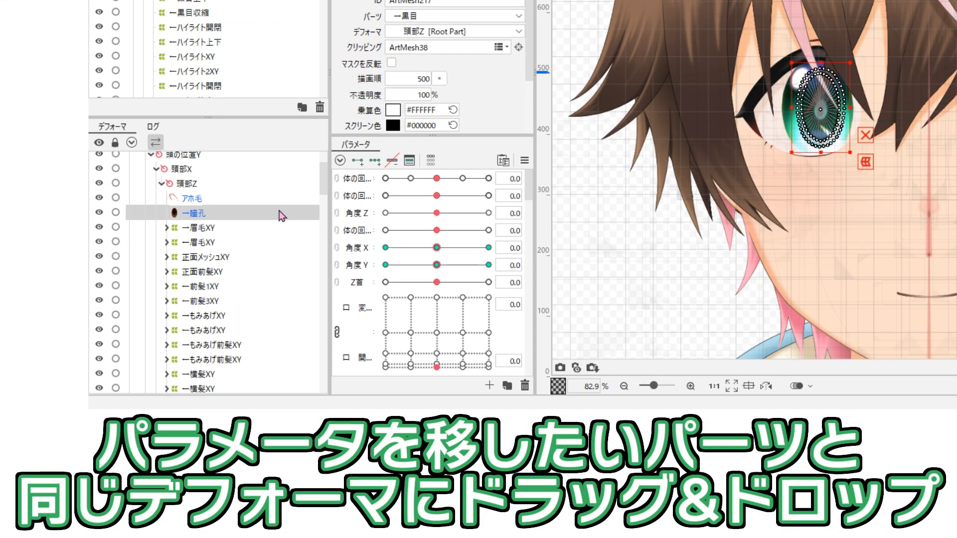
drag(281, 215, 270, 318)
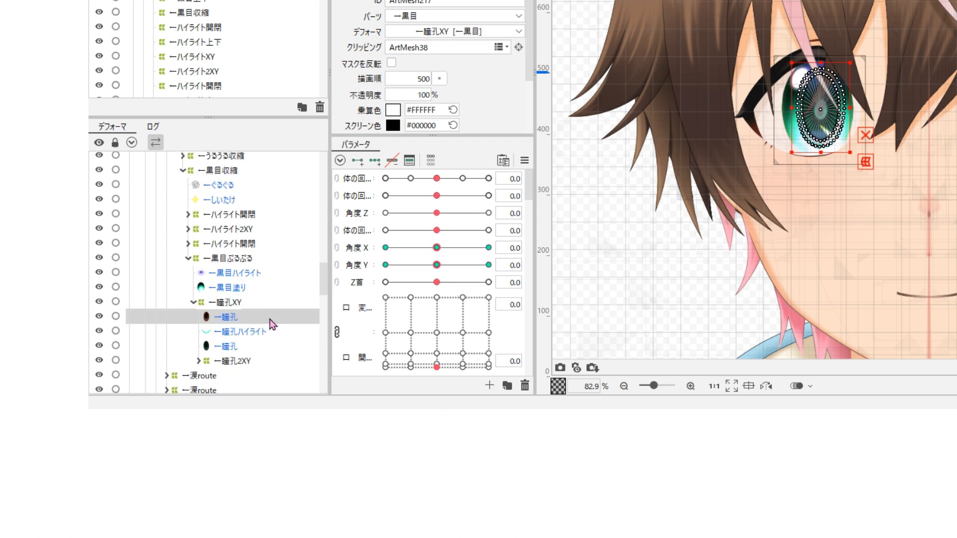
Step: Add three keys each on 角度 X and 角度 Y to the green eye's original 瞳孔 art mesh and link the two parameters
click(267, 347)
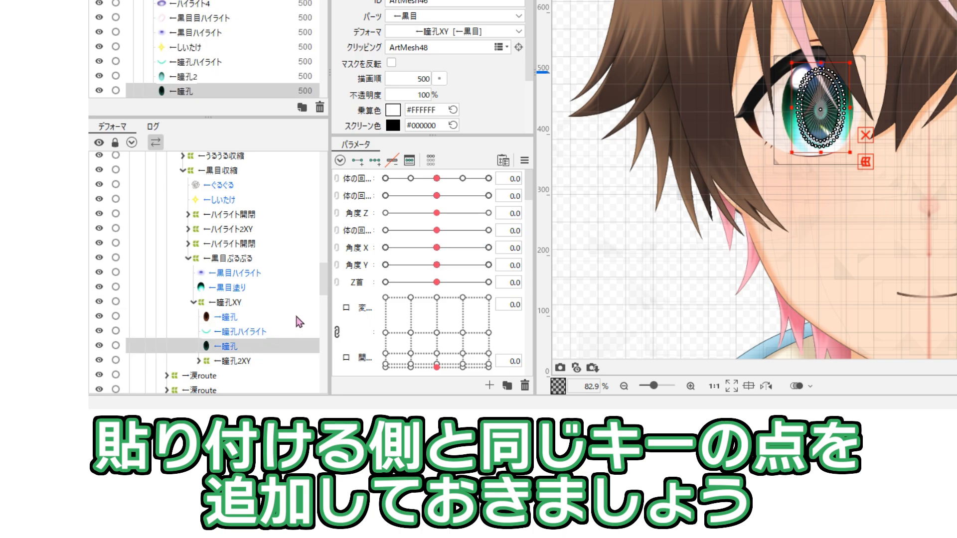
click(352, 251)
click(372, 160)
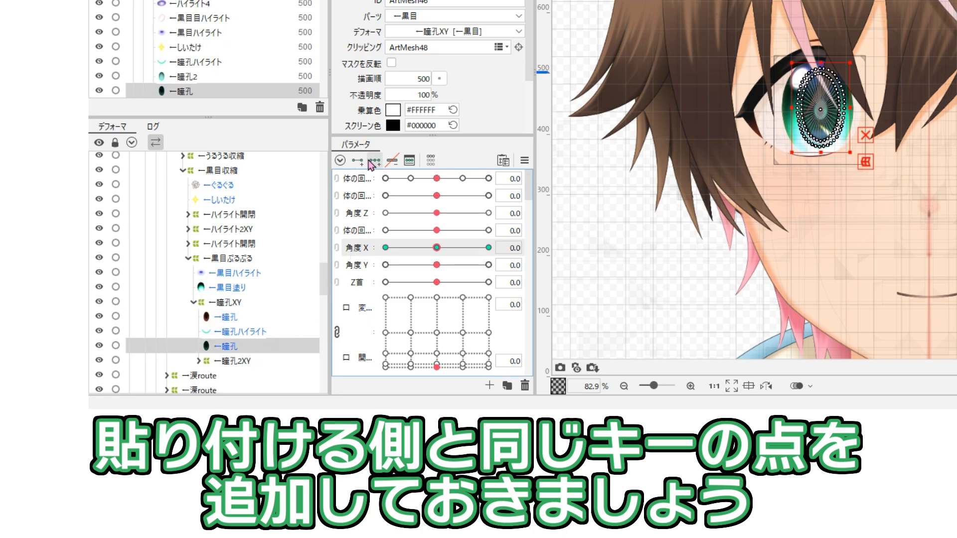
click(358, 269)
click(374, 161)
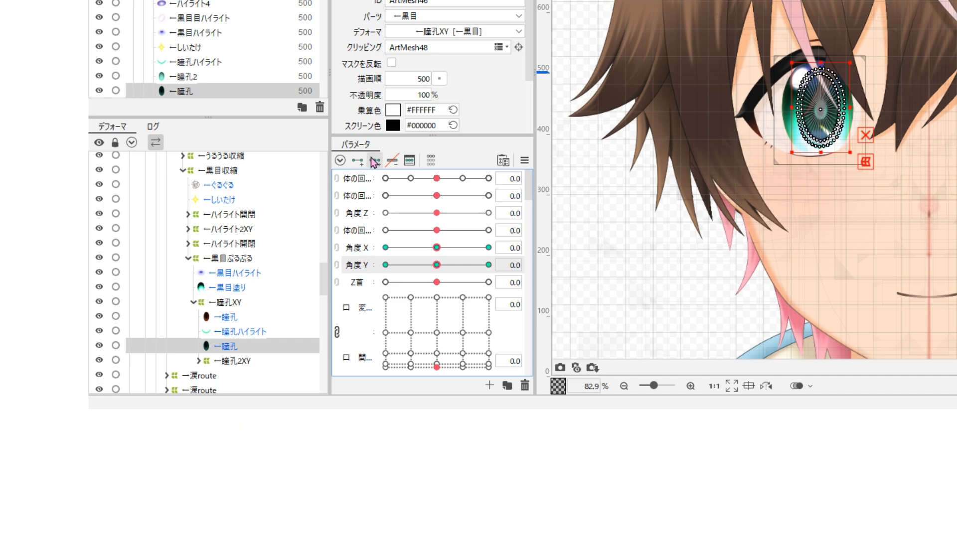
click(338, 248)
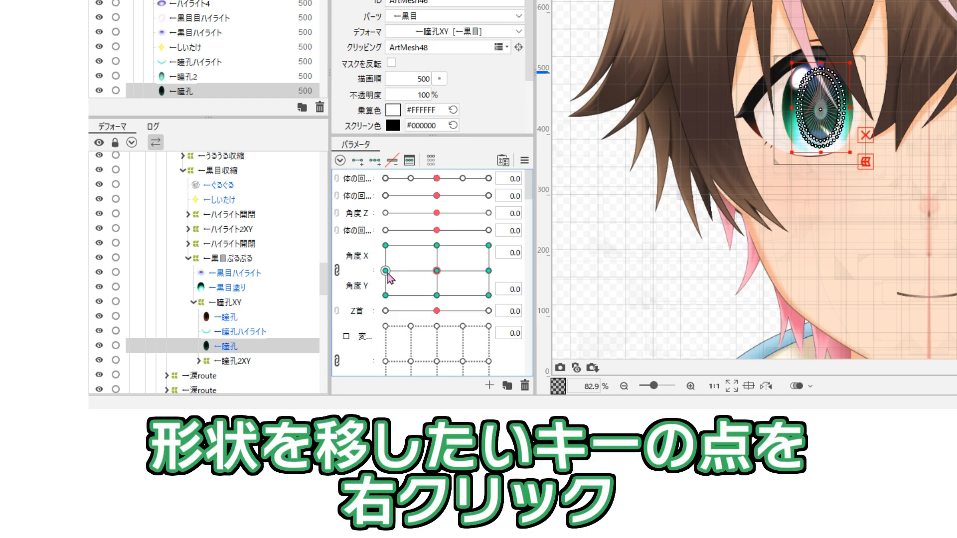
Step: Copy the flipped 瞳孔 mesh's key shape at 角度 X -30.0 onto the original green 瞳孔 and preview both pupils across 角度 X and Y
right_click(385, 270)
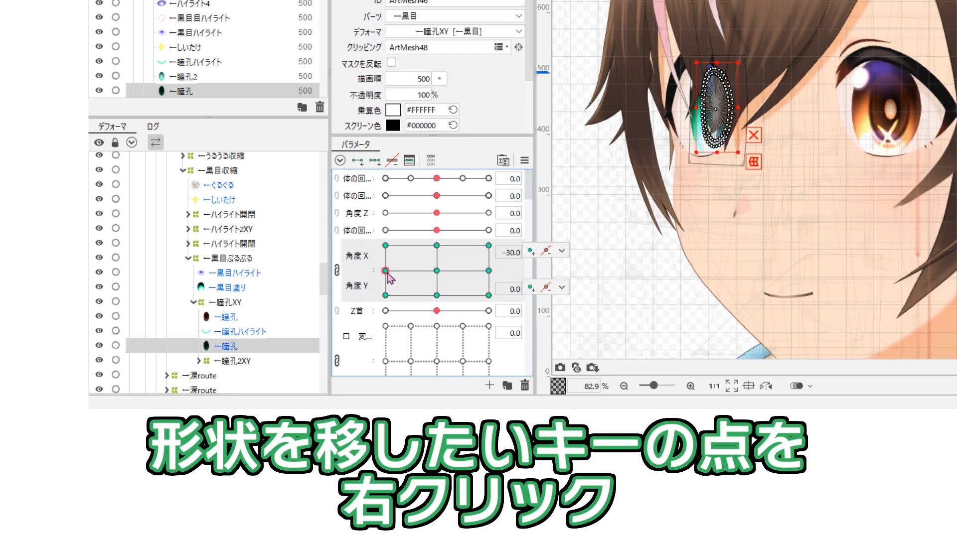
click(290, 317)
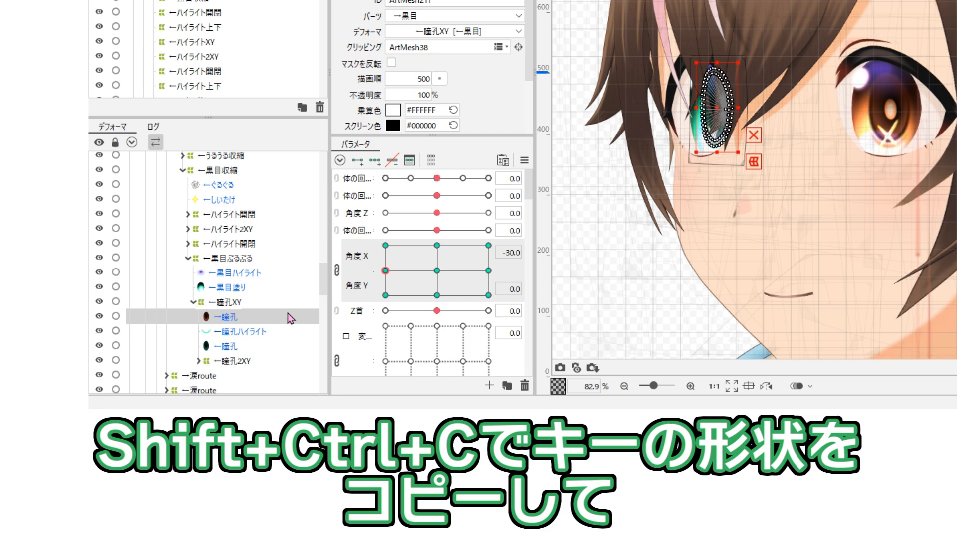
click(284, 348)
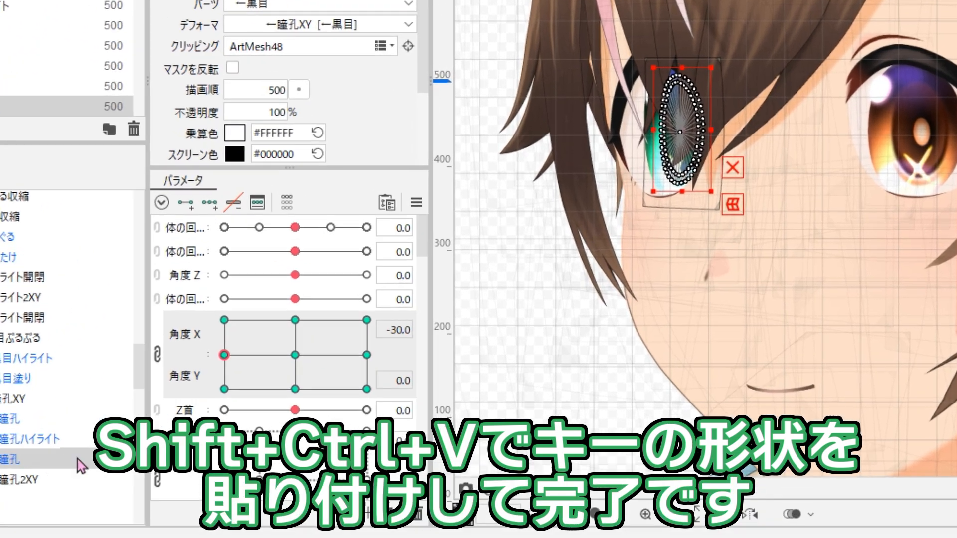
key(ctrl+shift+v)
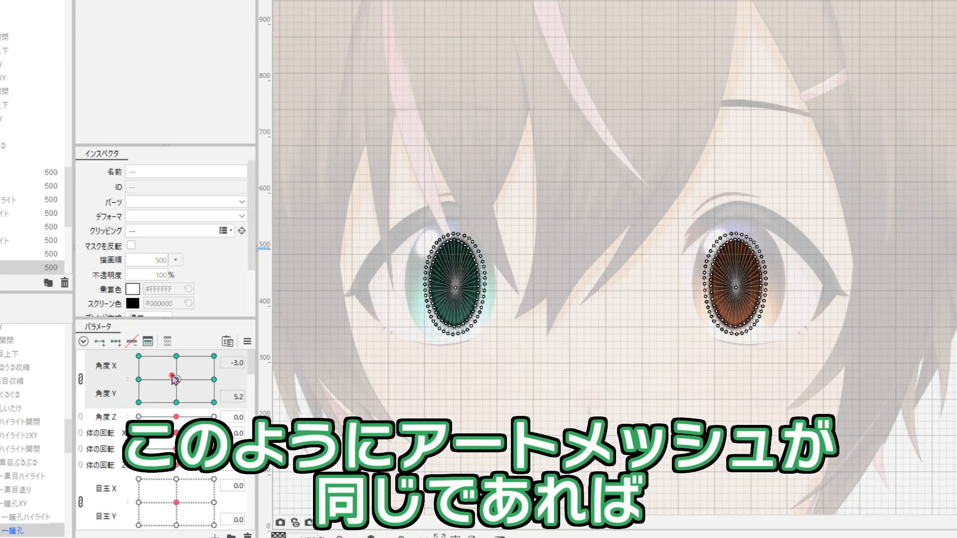
drag(164, 371, 208, 420)
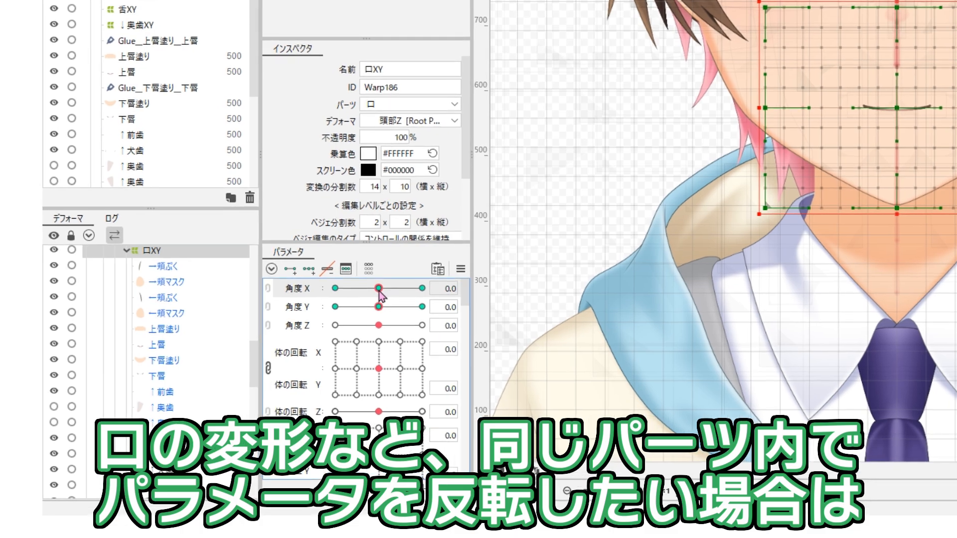
Step: Apply the 動きの反転 motion flip to the 口XY deformer from 角度 X -30.0, accepting the parent deformer hint
click(335, 288)
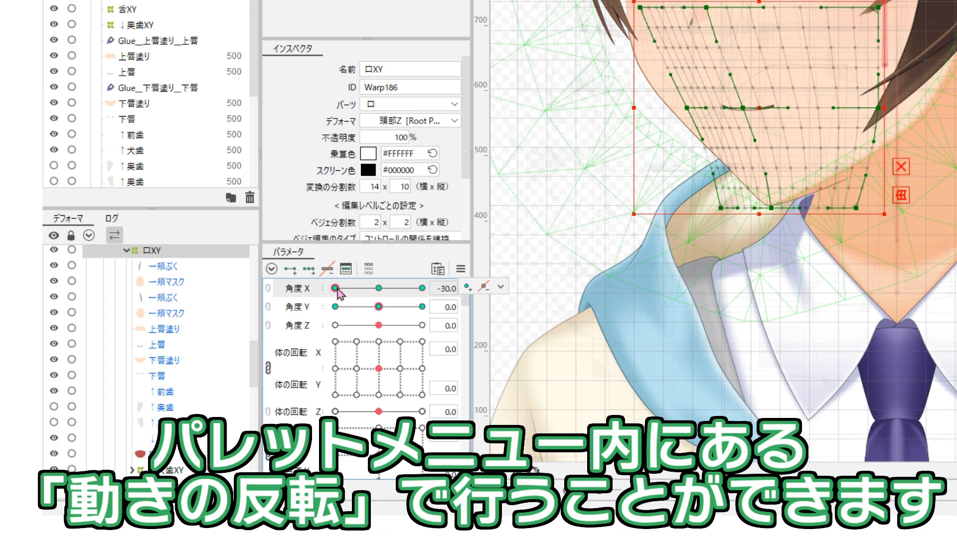
click(460, 270)
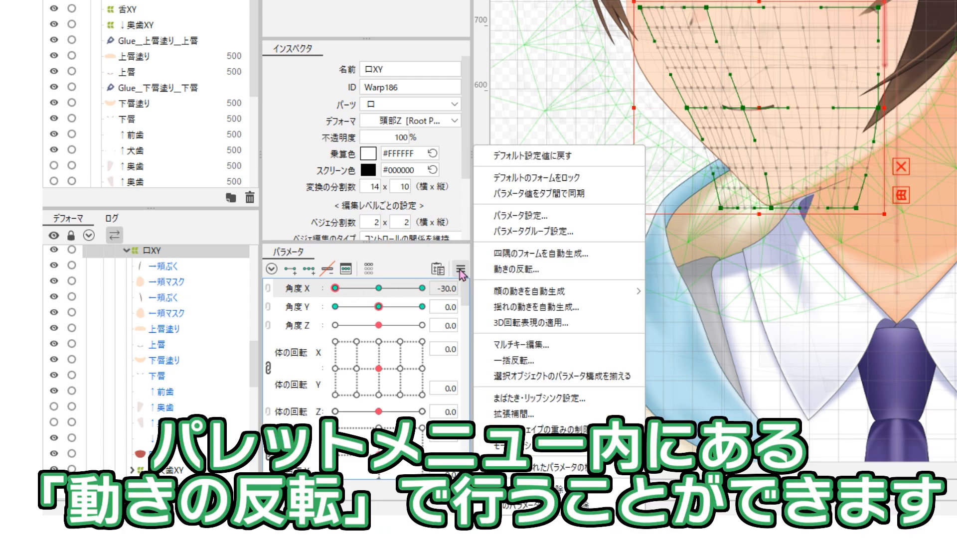
click(499, 270)
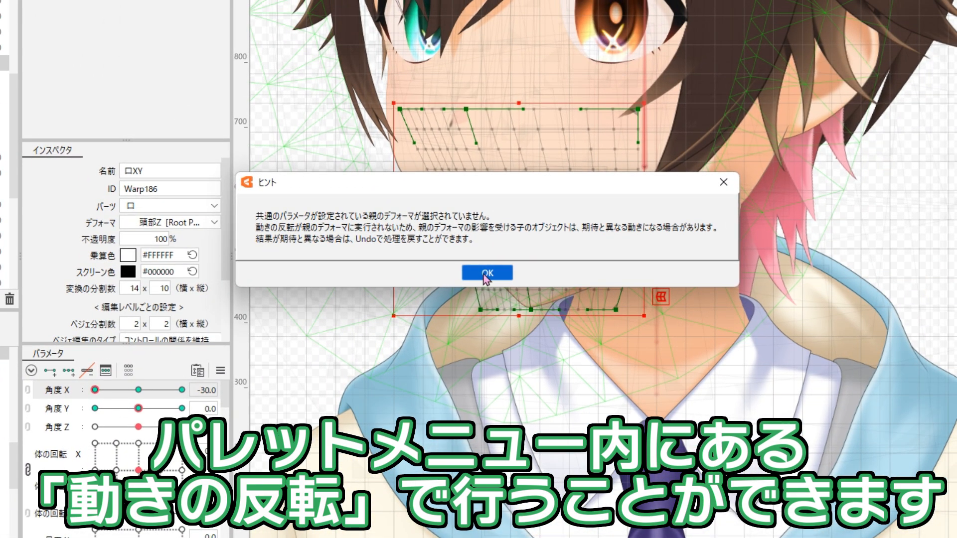
click(483, 273)
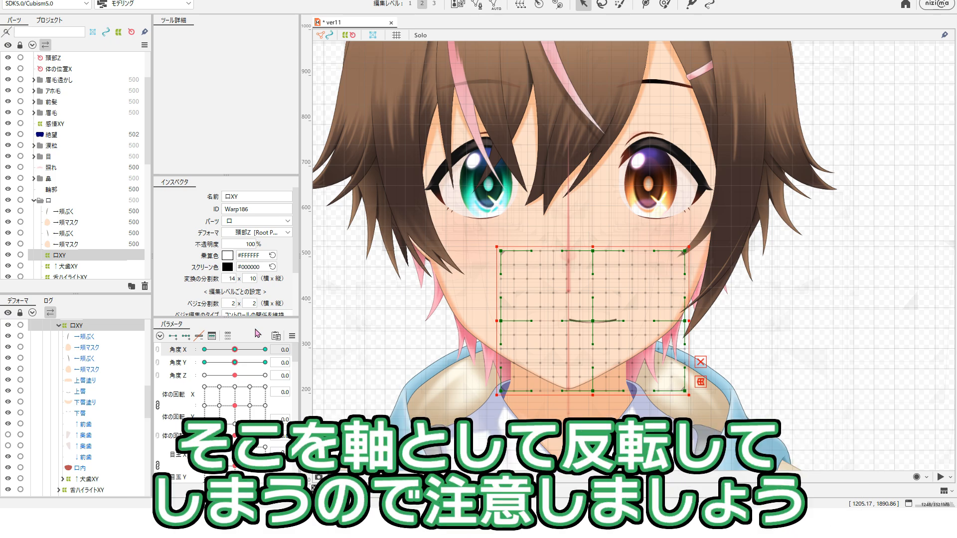
Step: Flip the motion of the off-centre 口XY deformer horizontally from 角度 X -30.0 and preview it at 角度 X 30.0
click(204, 349)
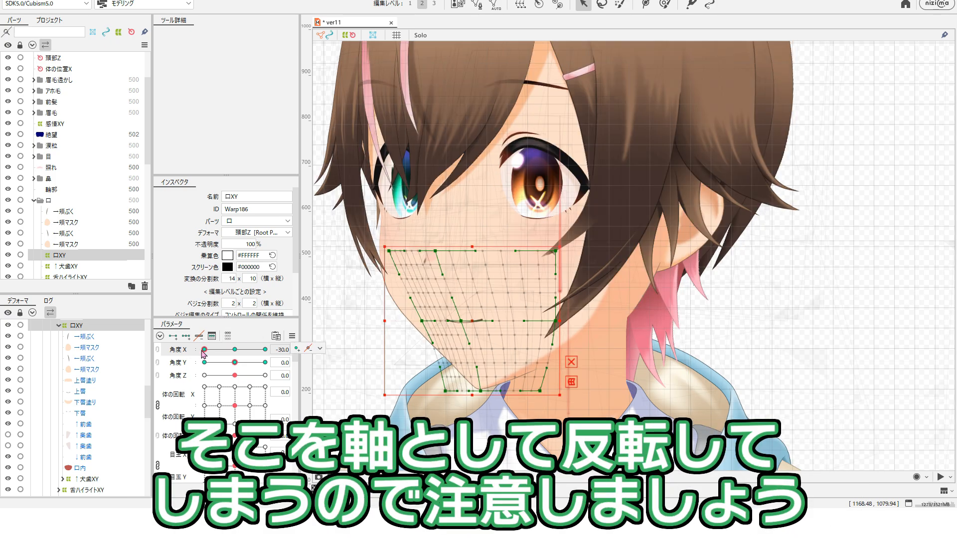
click(292, 337)
click(326, 336)
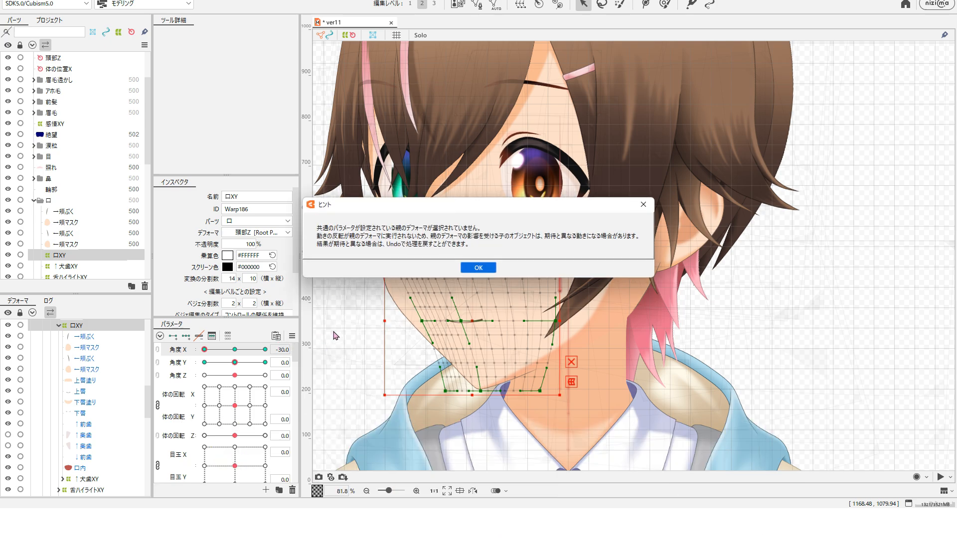
click(471, 268)
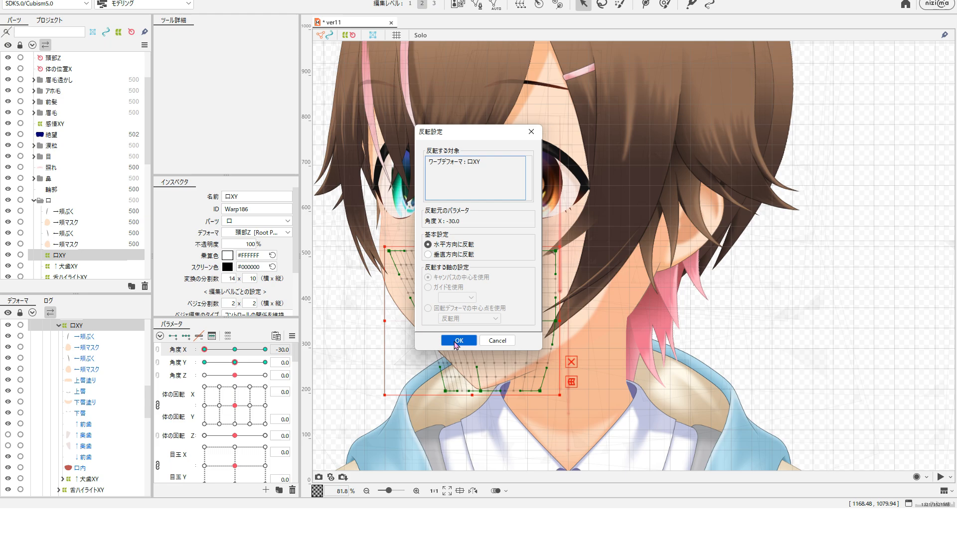
click(457, 340)
drag(209, 351, 268, 349)
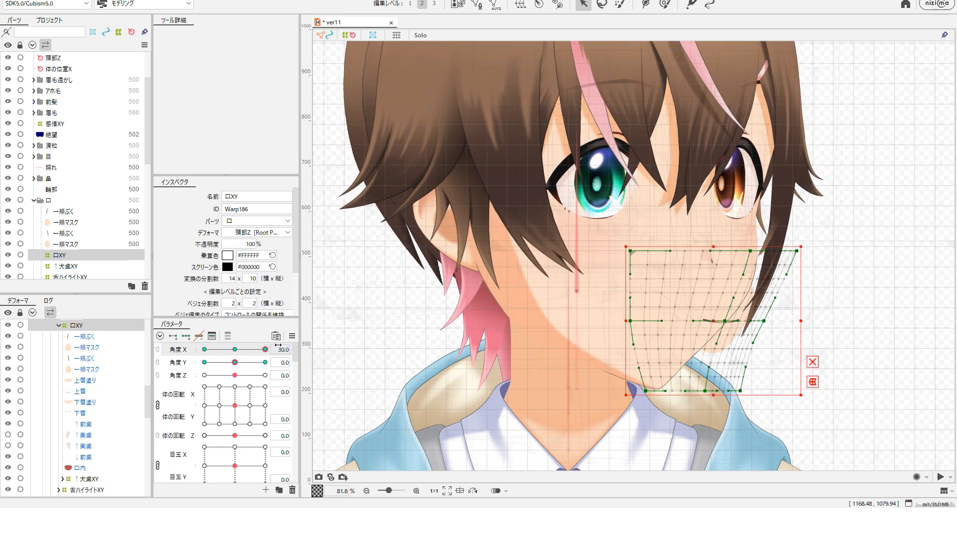